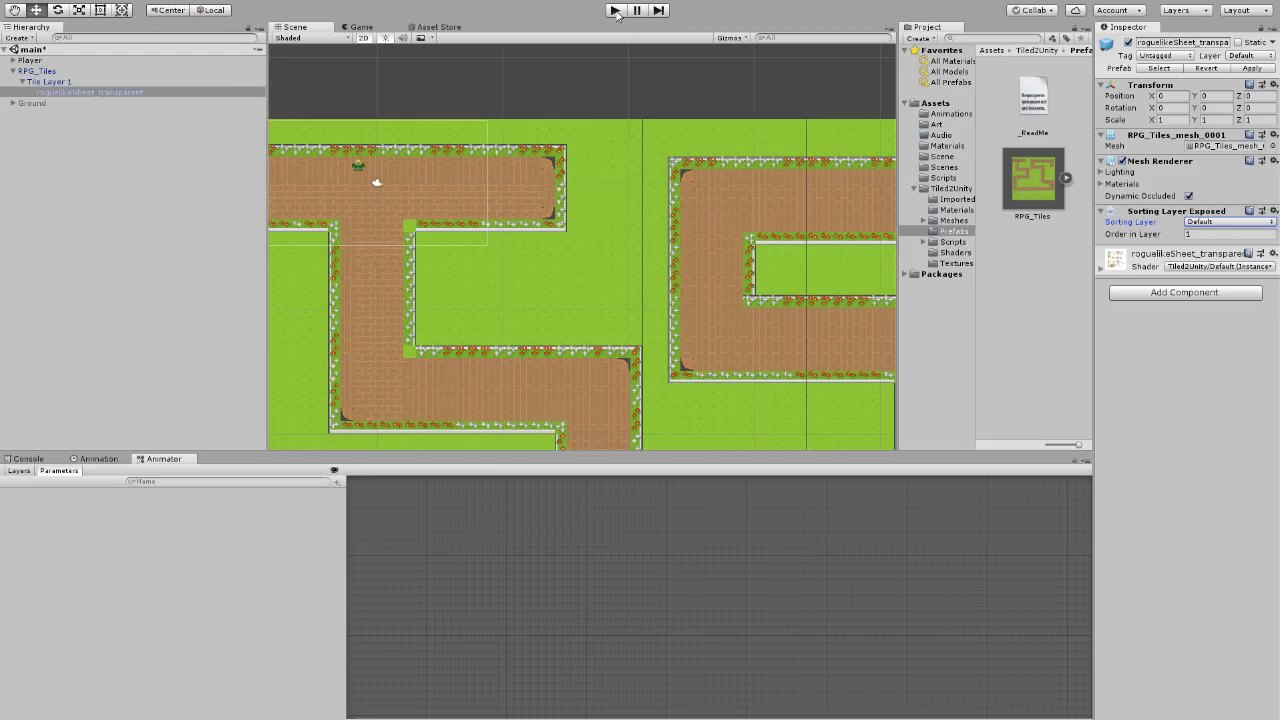
Step: Start Play mode and walk the player around the start, then down the vertical corridor
click(615, 10)
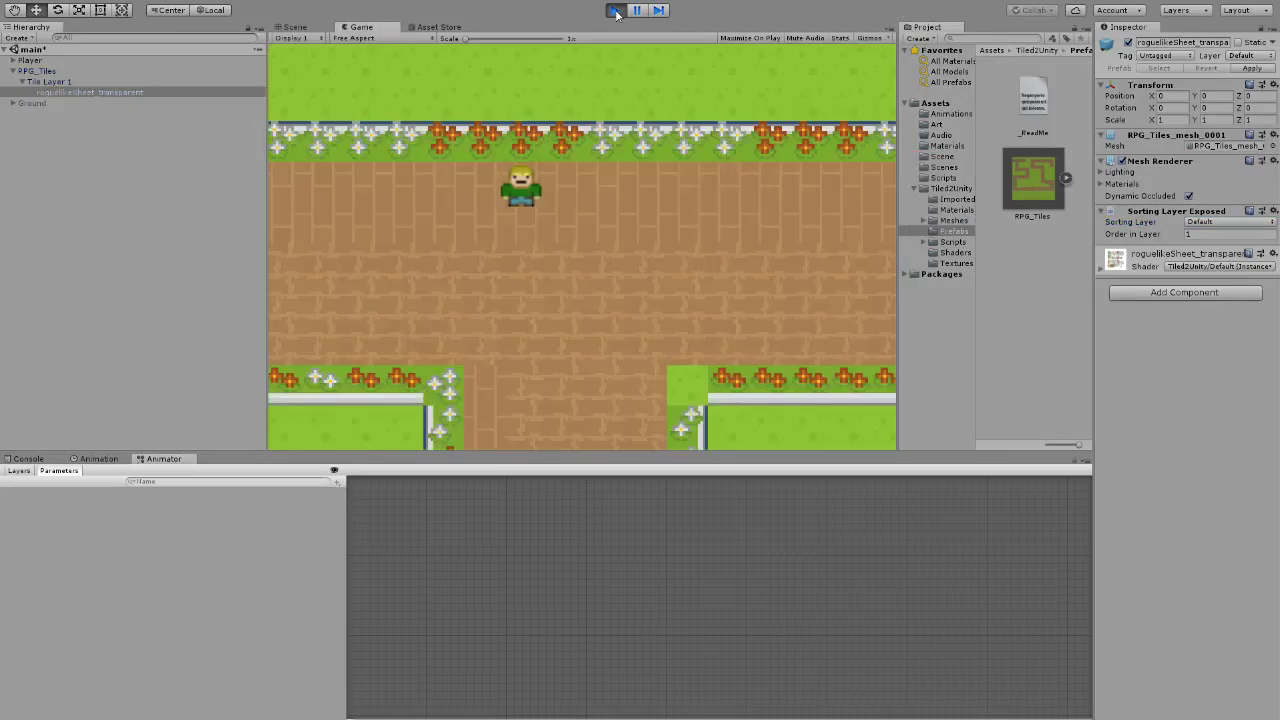
key(Down)
key(Left)
key(Up)
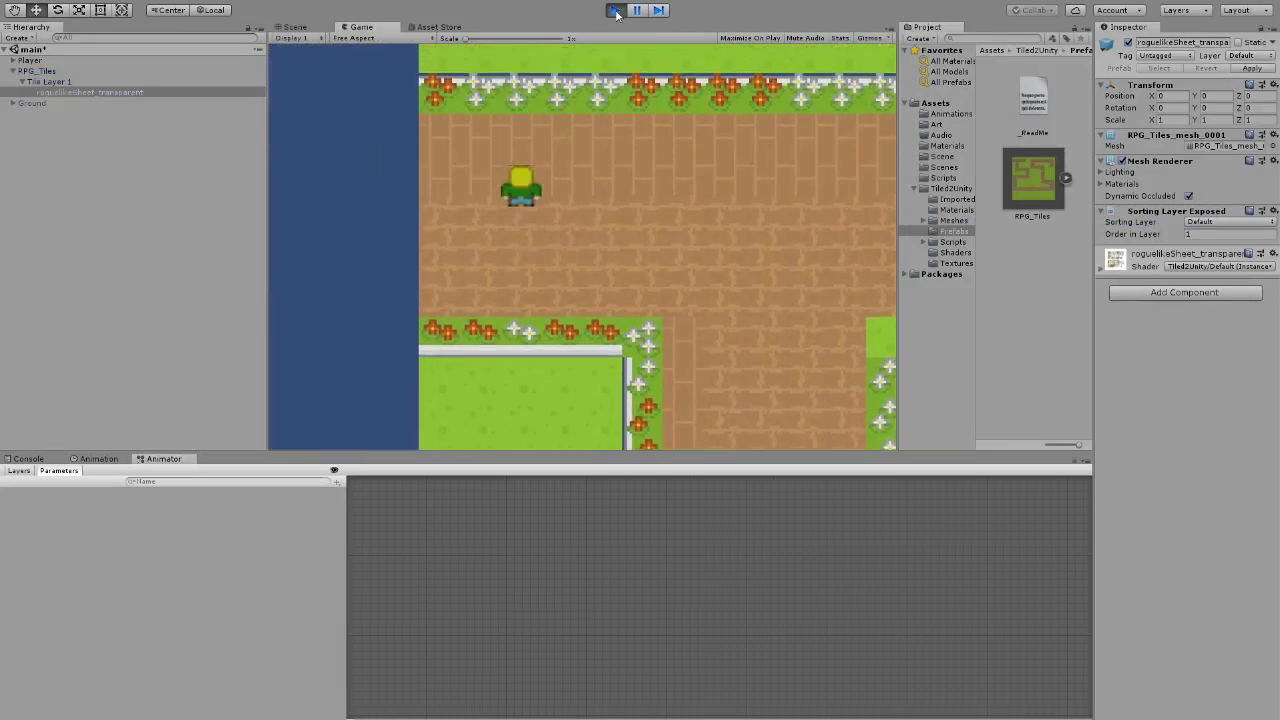
key(Right)
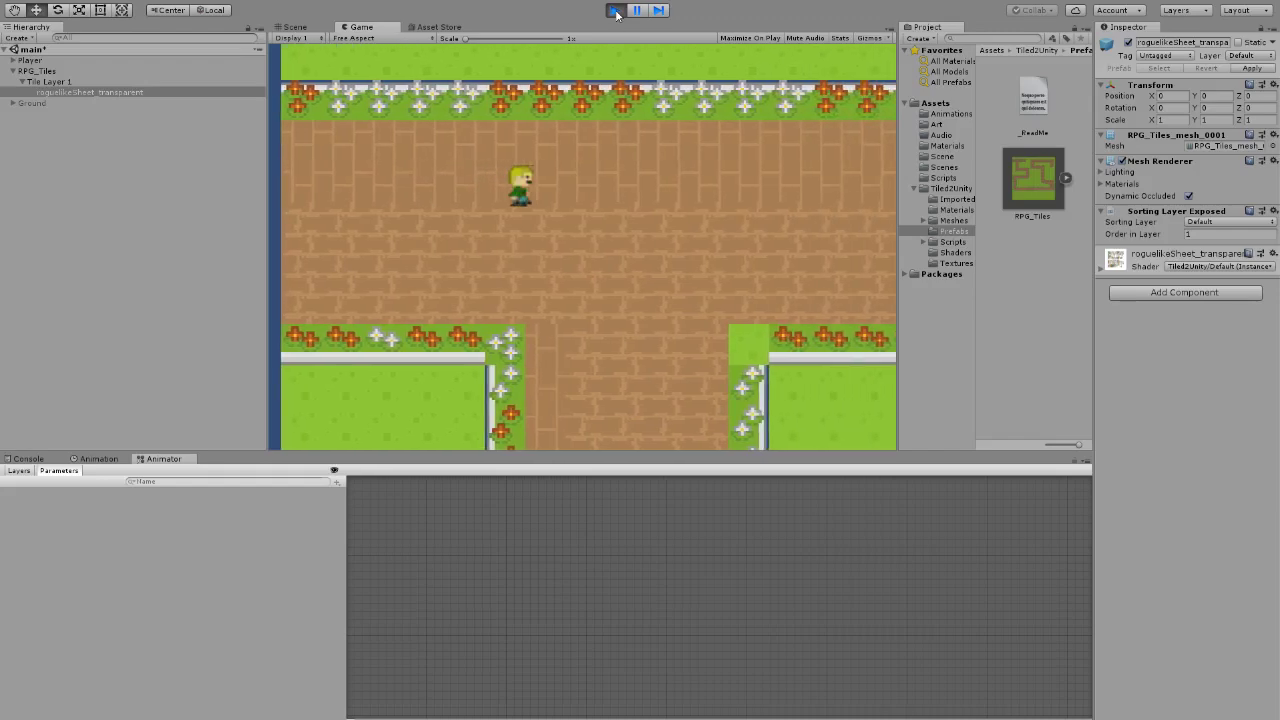
key(Left)
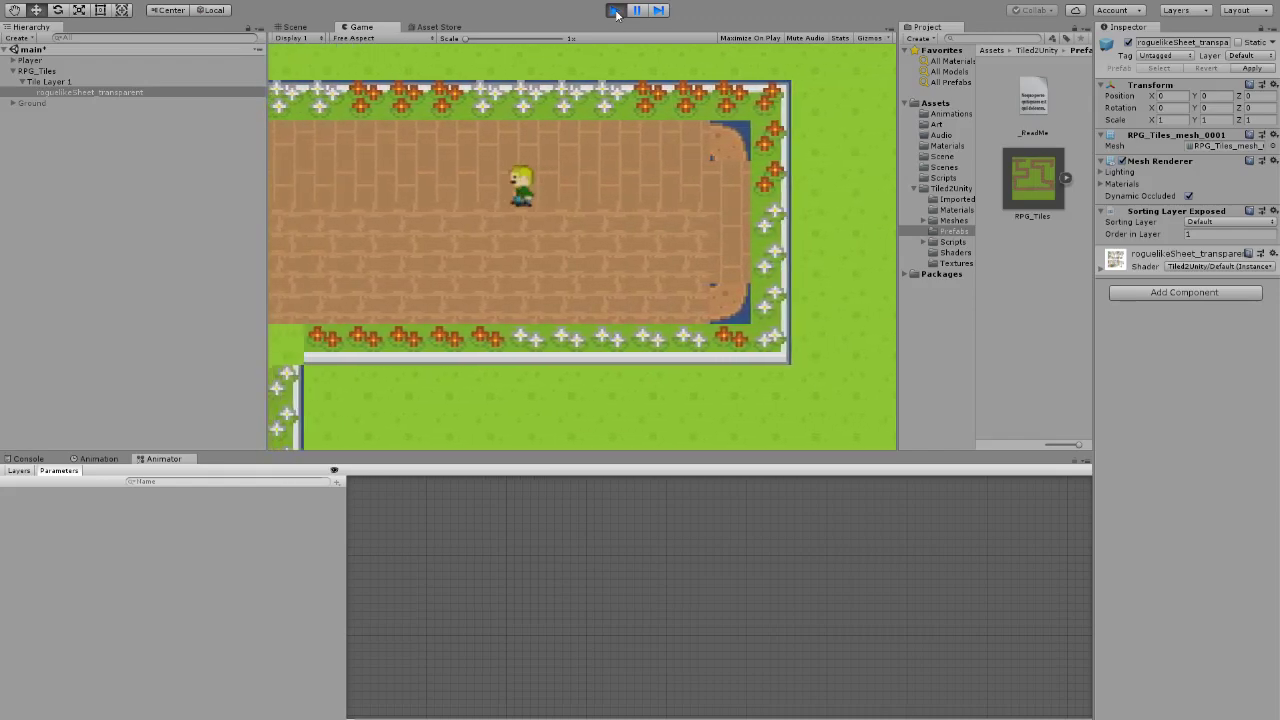
key(Down)
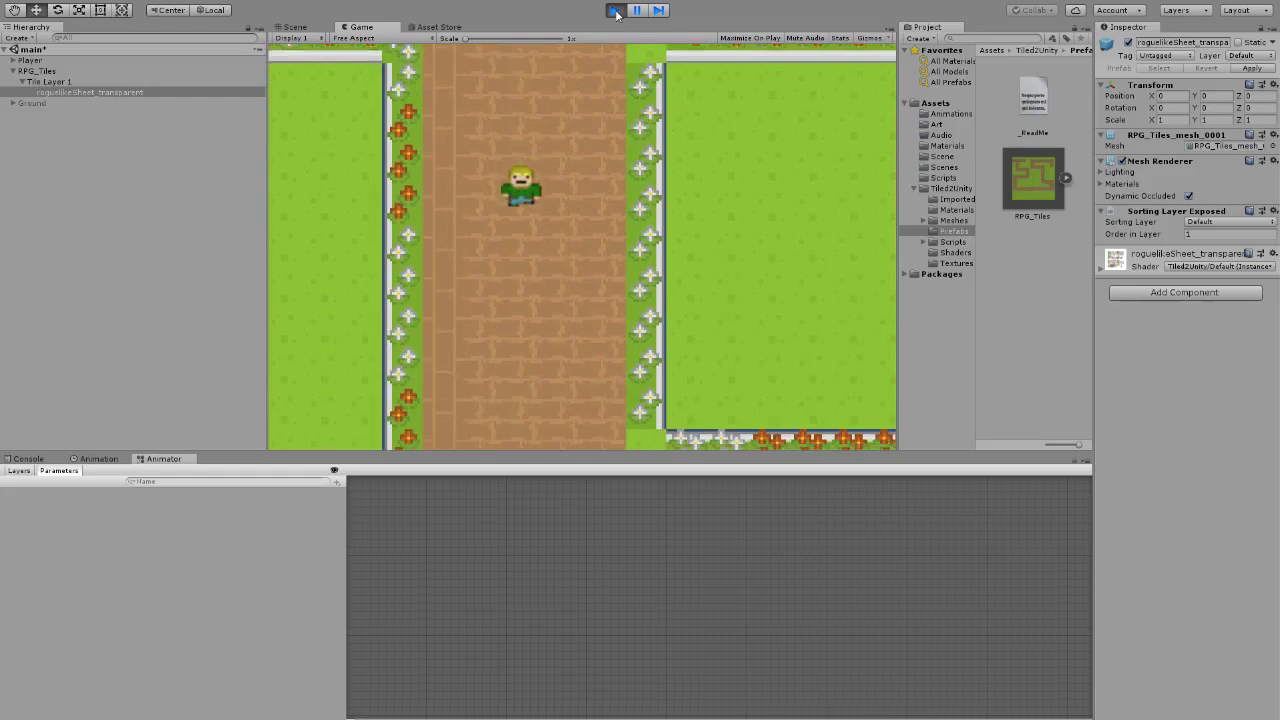
Step: Walk the player right, then down and left along the corridor, then upward
key(Right)
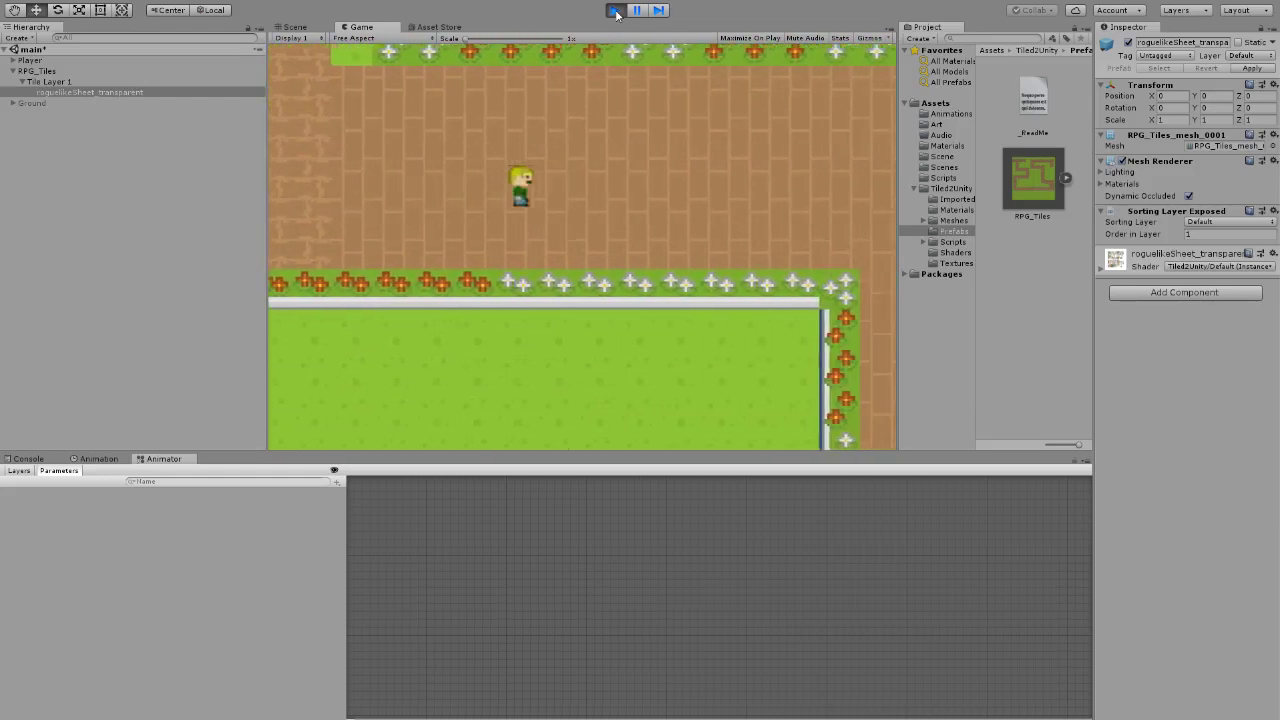
key(Down)
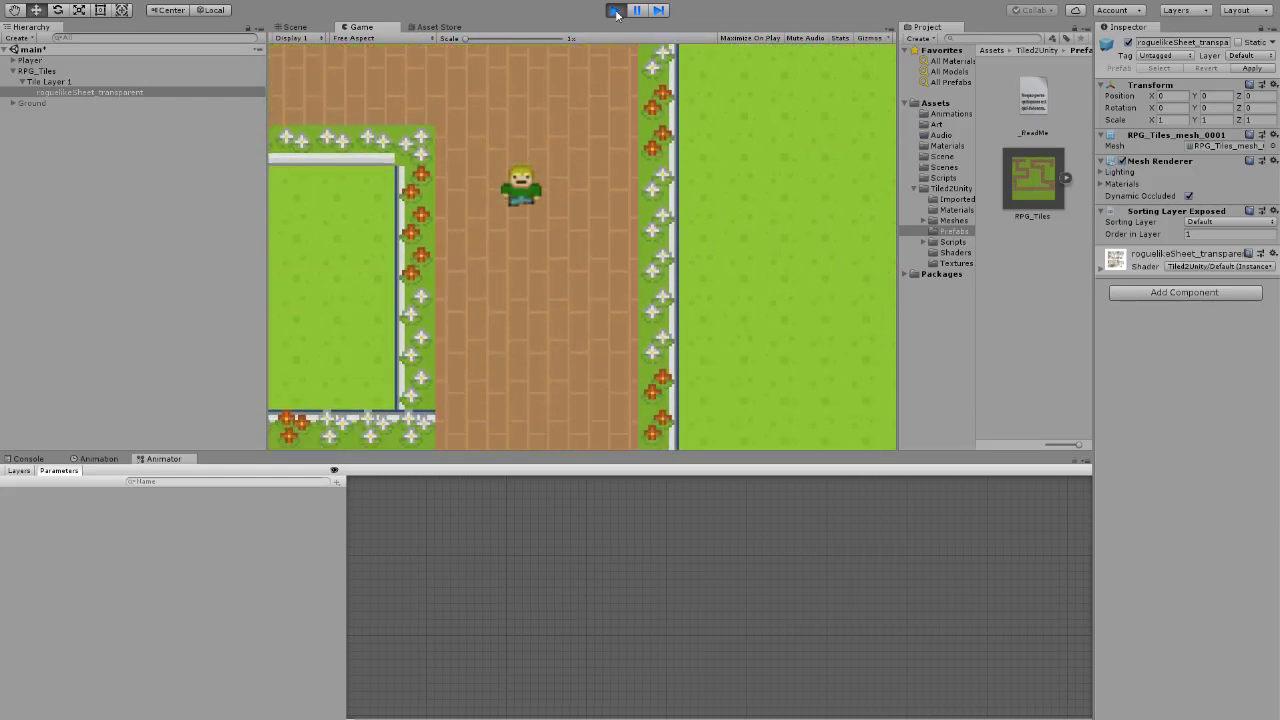
key(Left)
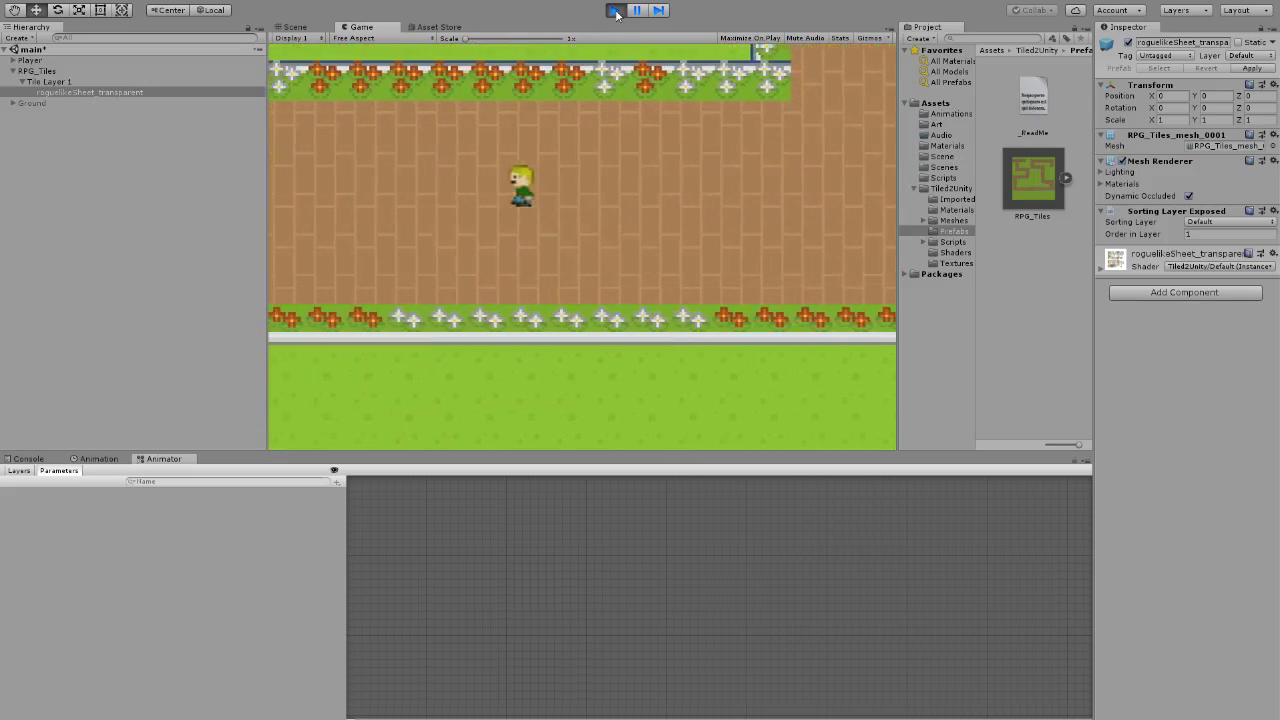
key(Down)
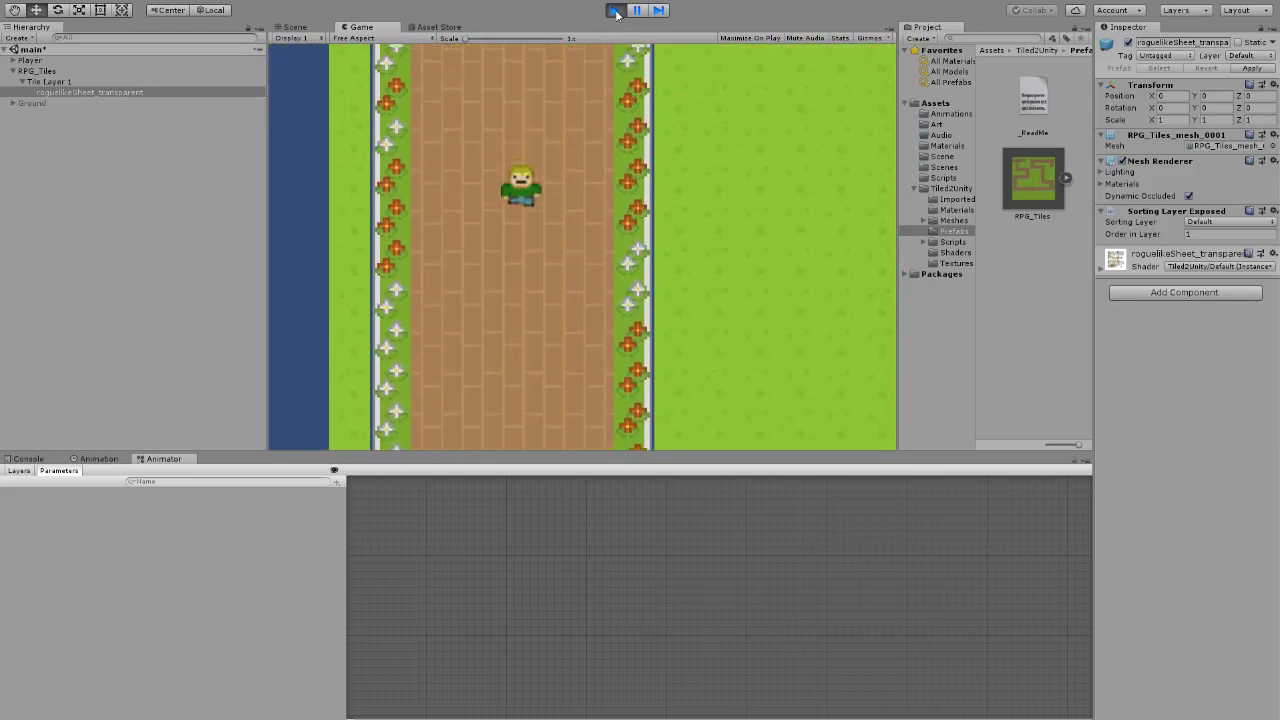
key(Left)
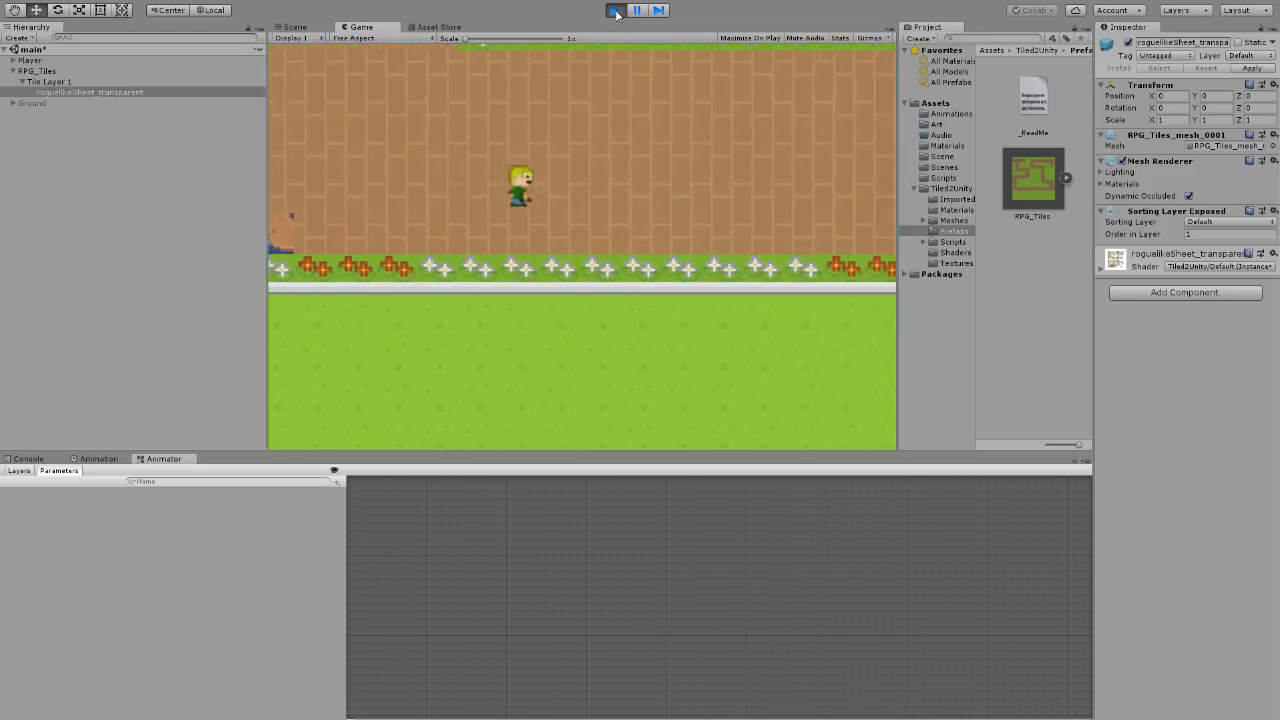
key(Up)
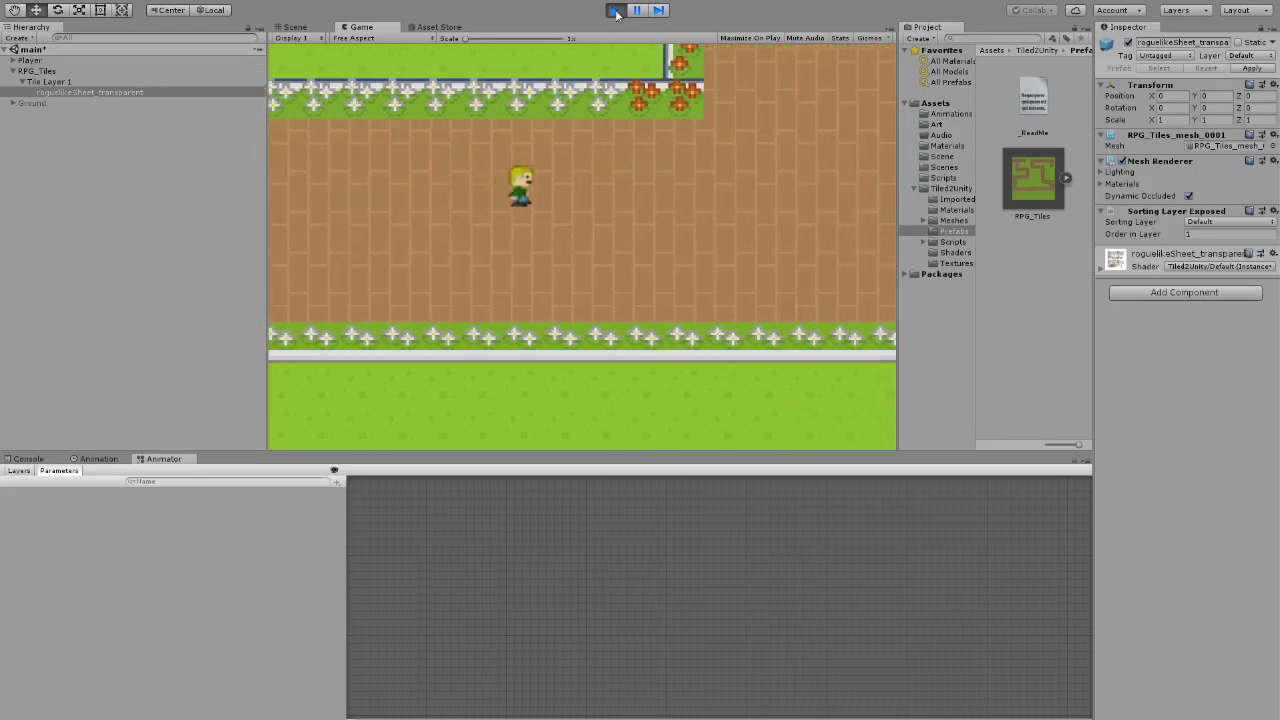
Step: Walk the player right toward the water, then up the corridor to the top wall
key(Right)
key(Up)
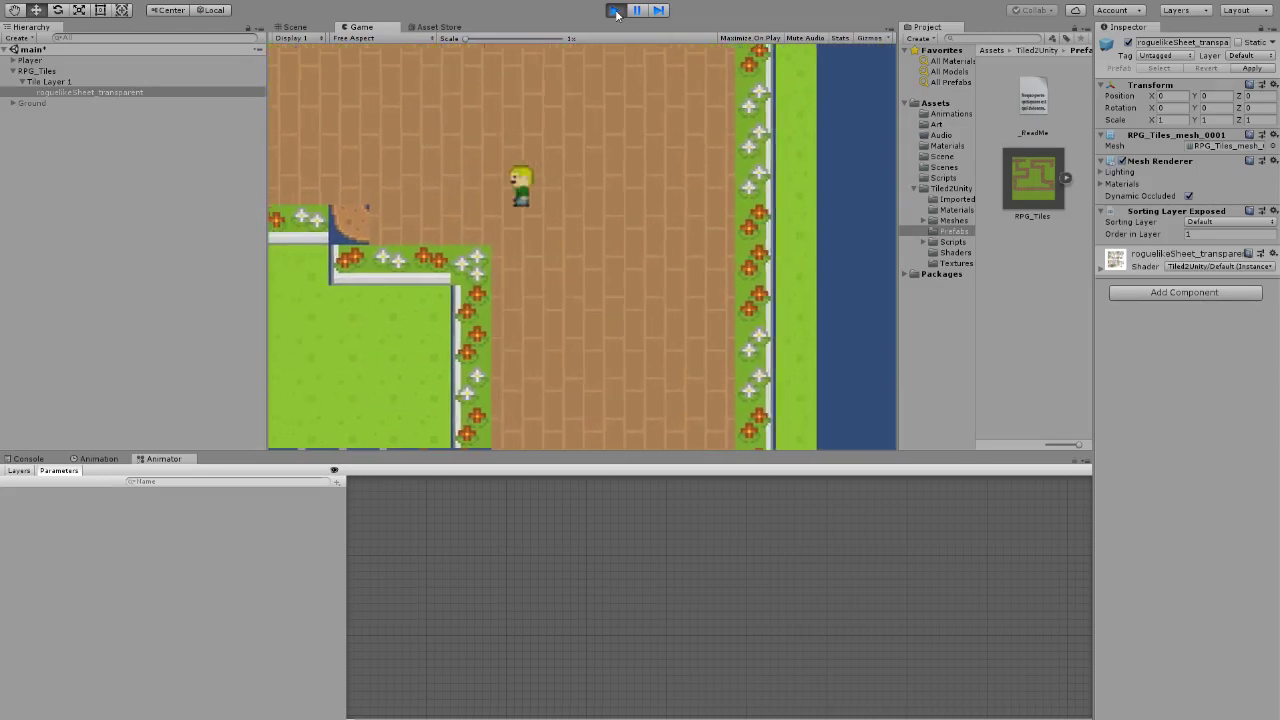
key(Left)
key(Up)
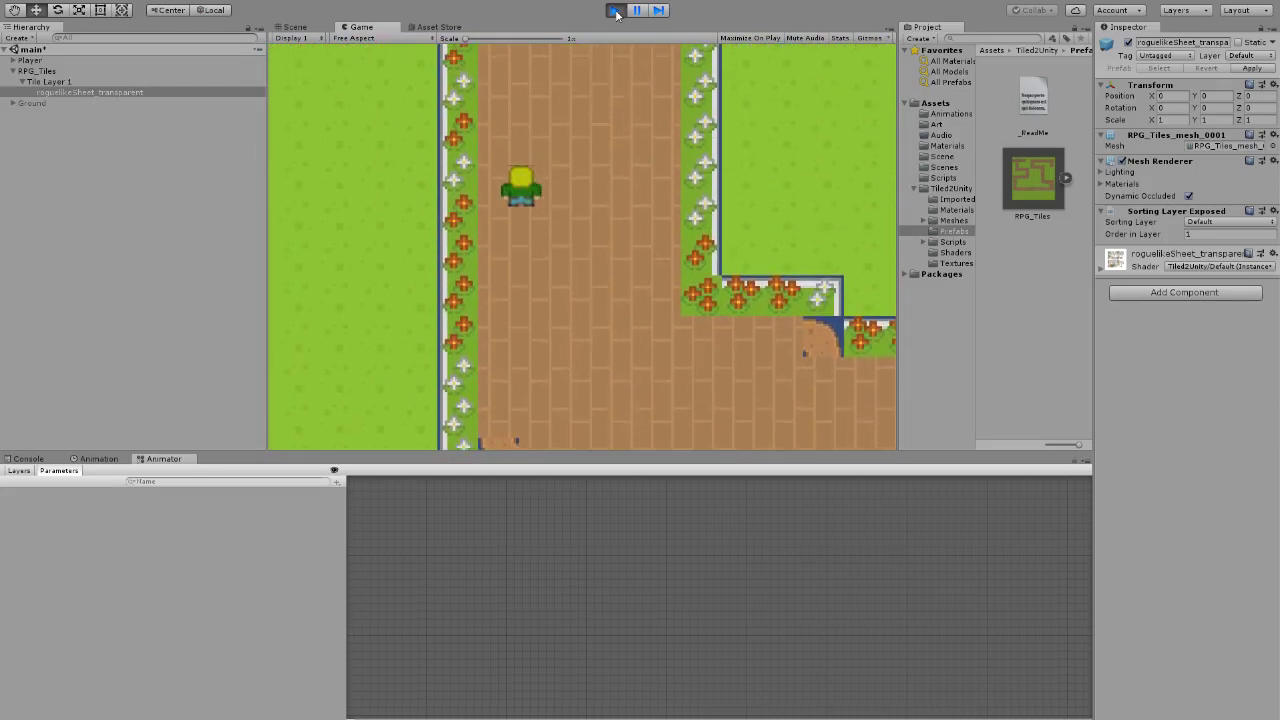
key(Up)
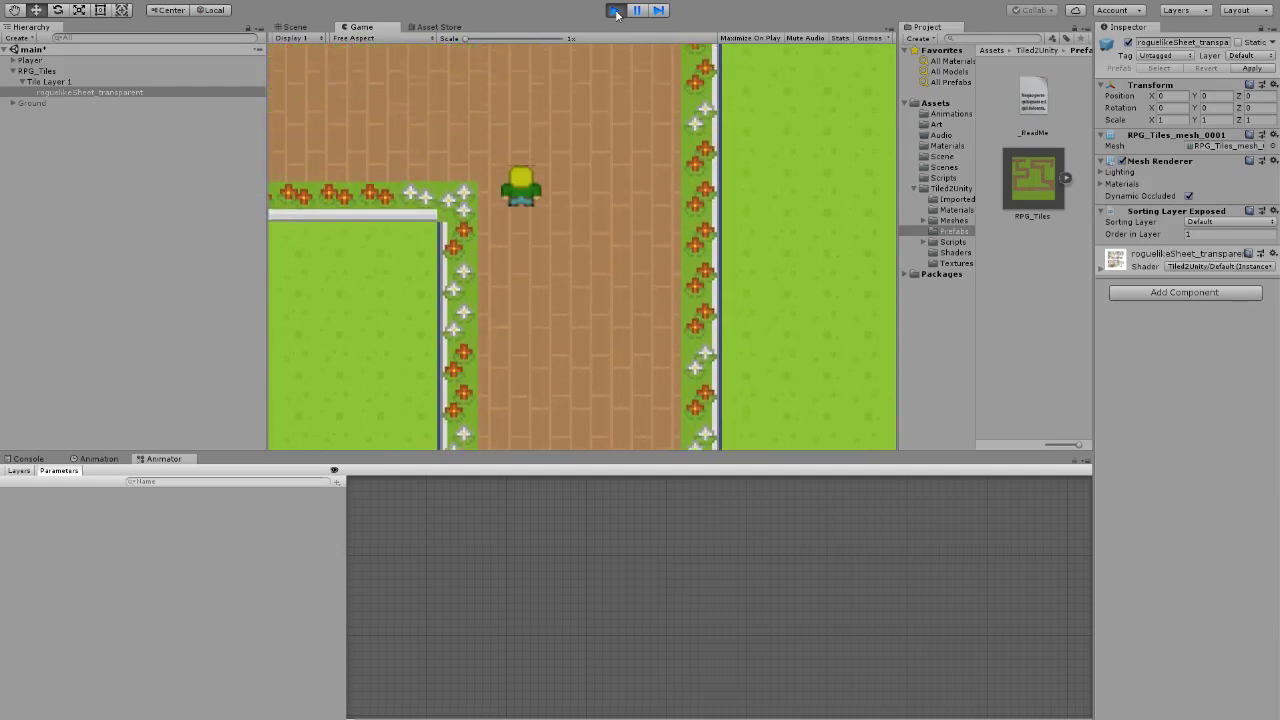
key(Left)
key(Up)
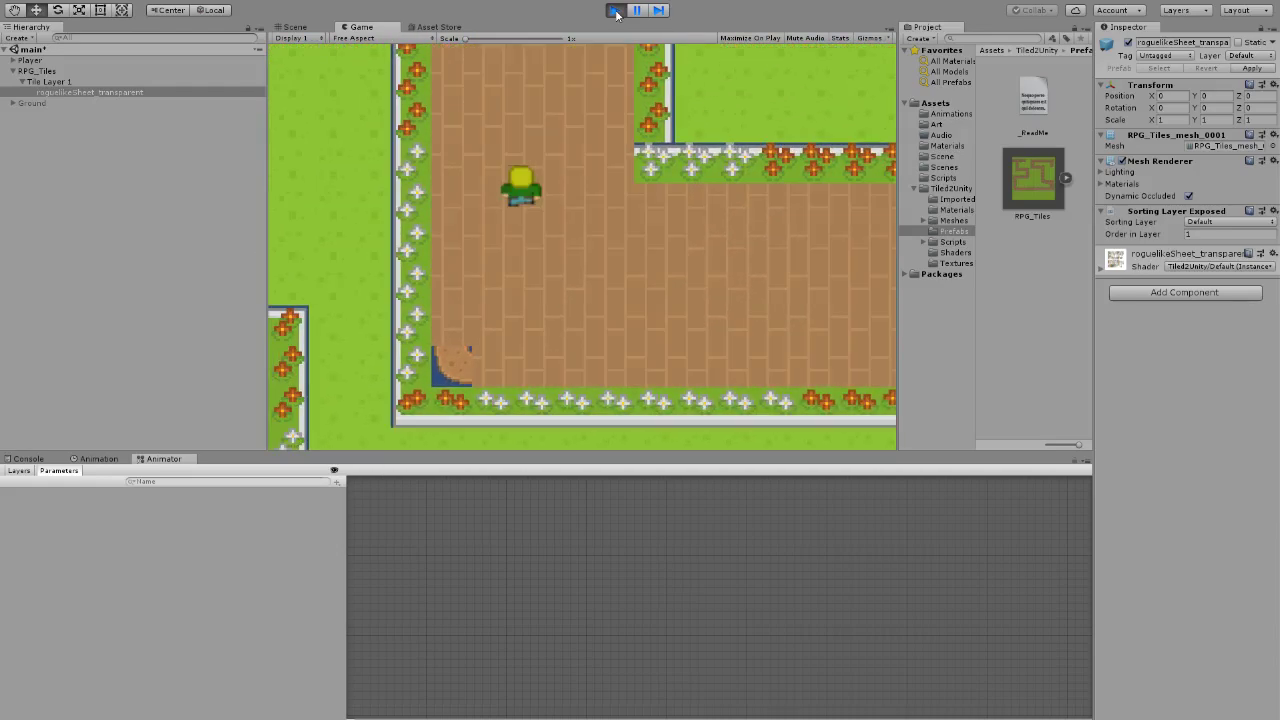
key(Right)
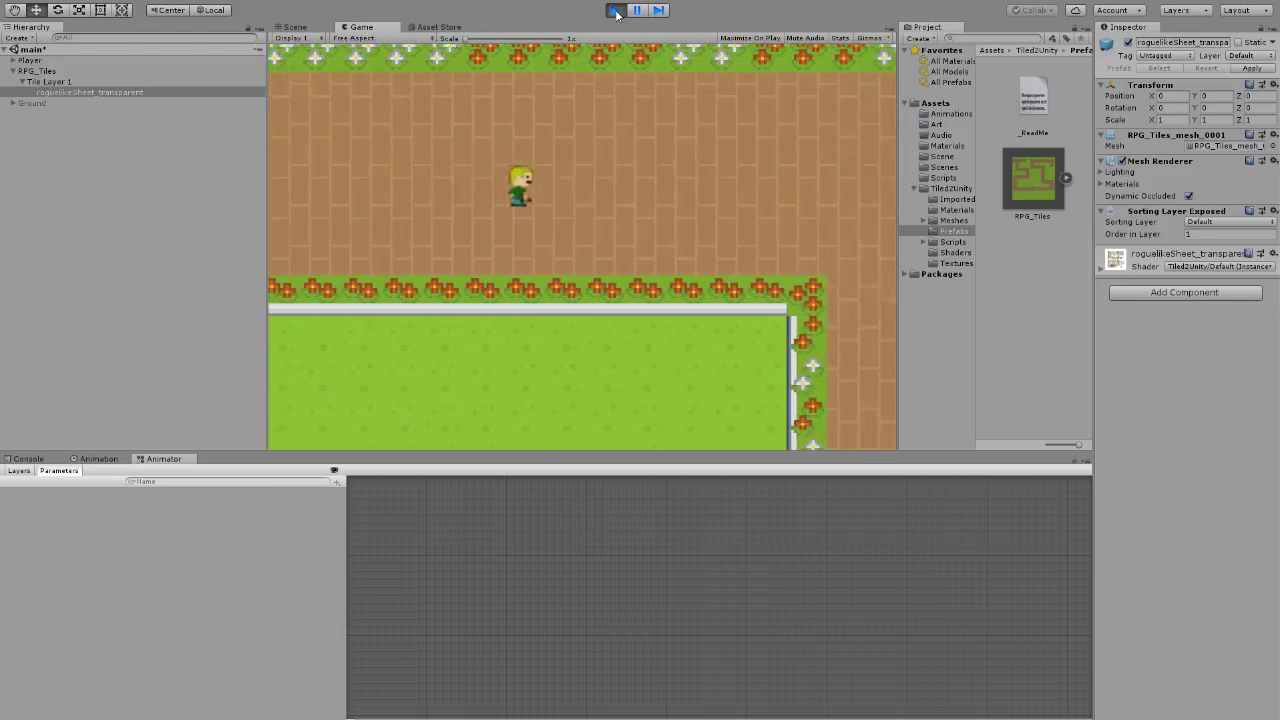
key(Down)
key(Down)
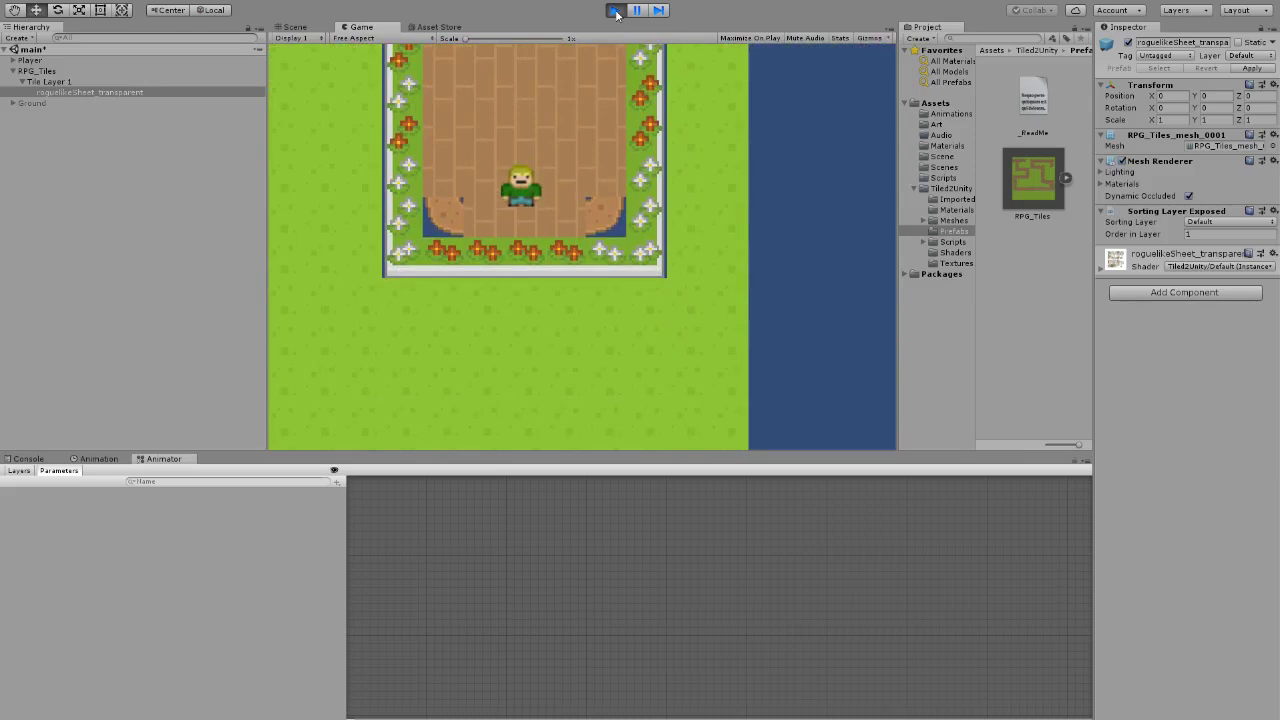
Step: Walk the player up to the wall, left along it, then down along the path
key(Up)
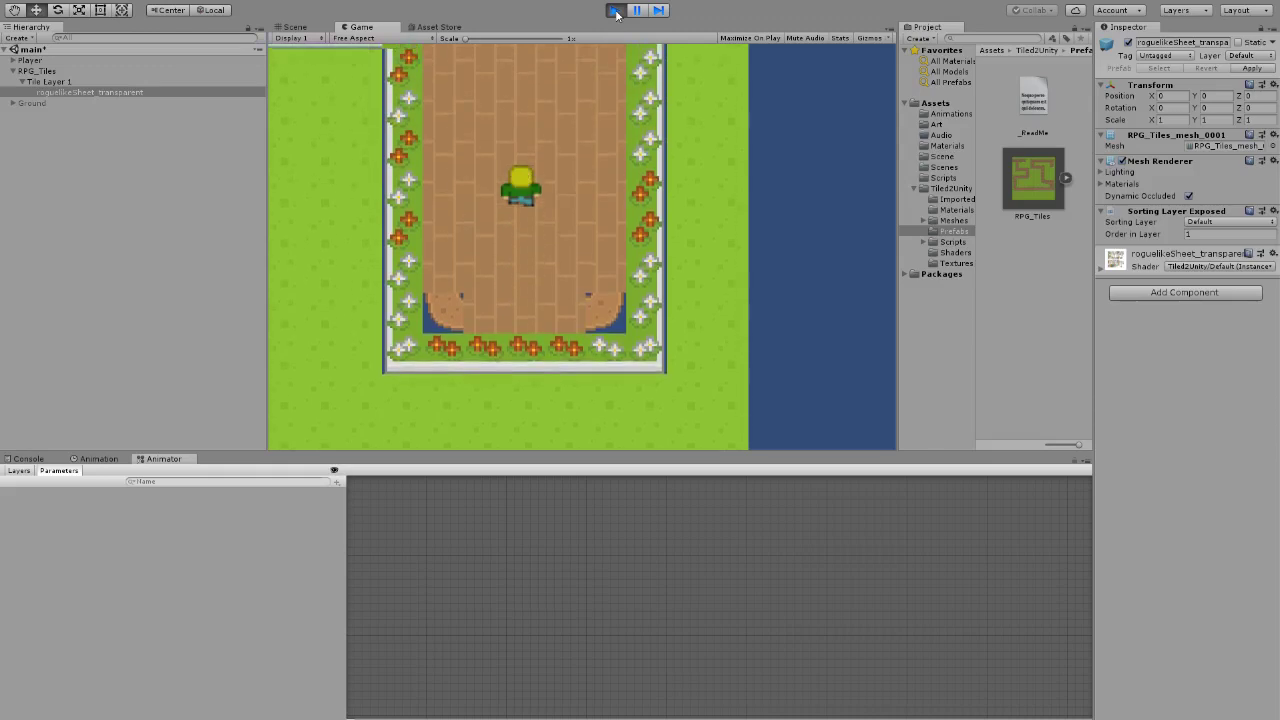
key(Left)
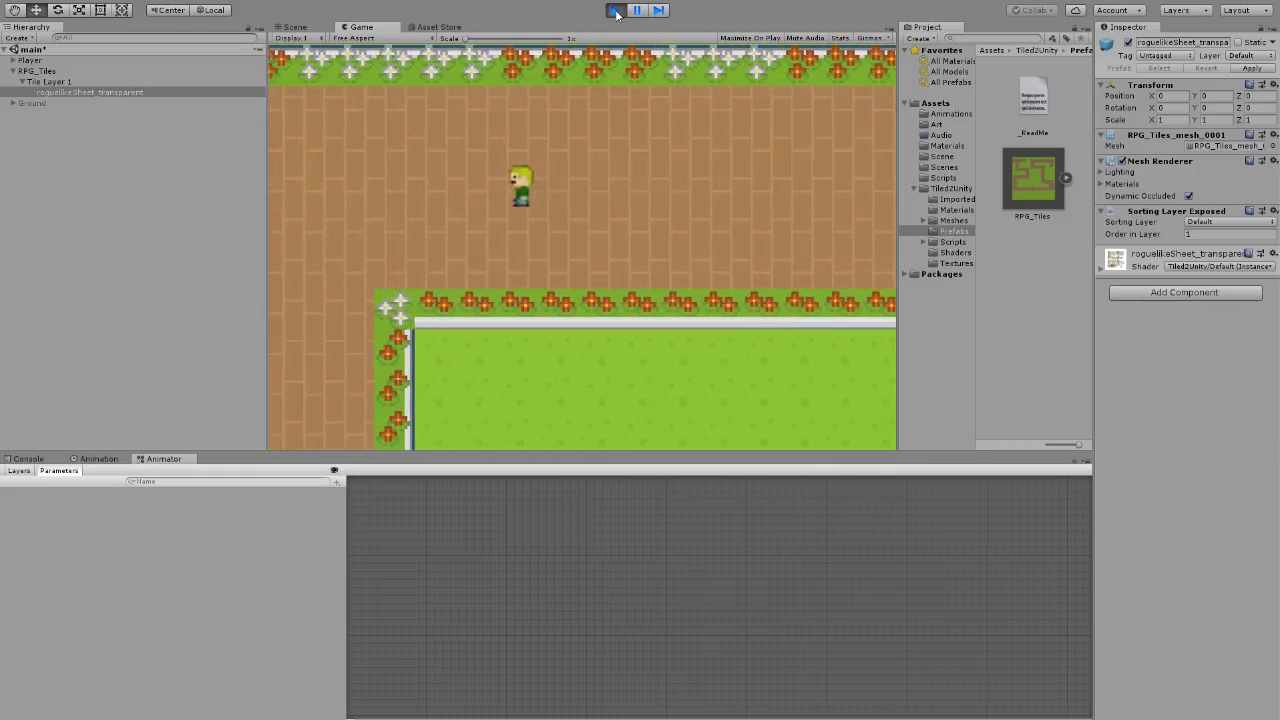
key(Up)
key(Down)
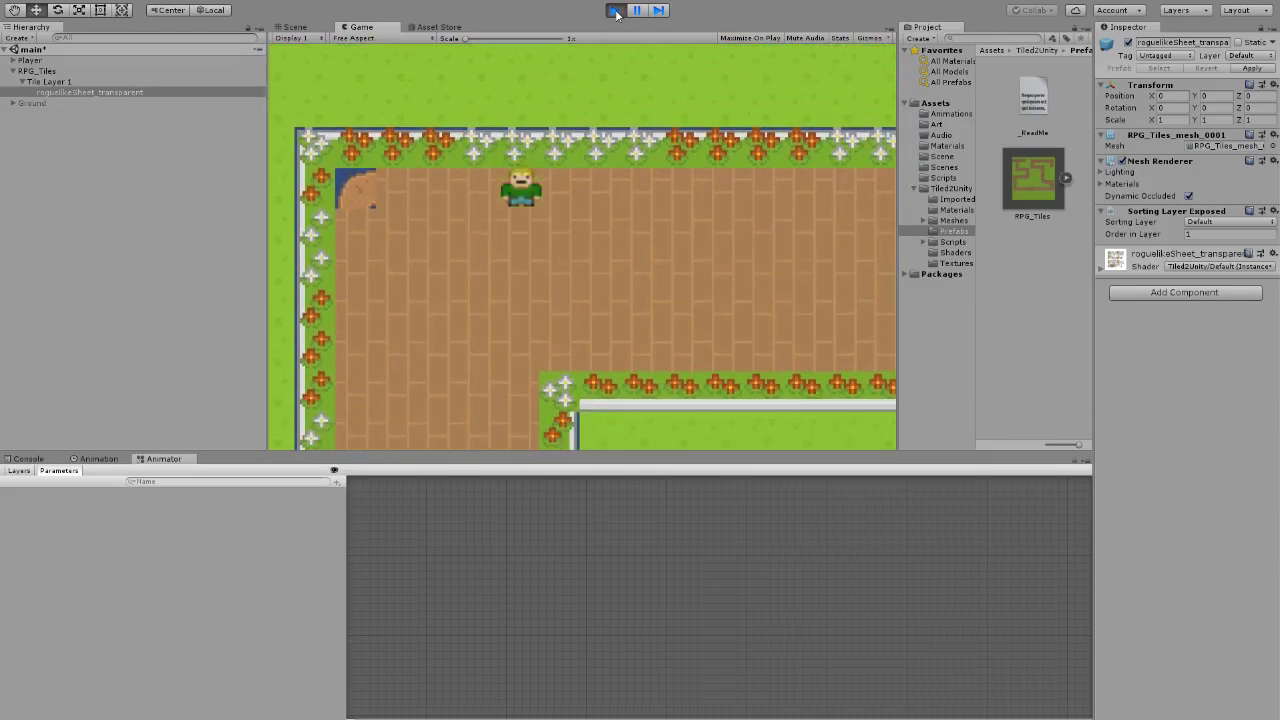
key(Left)
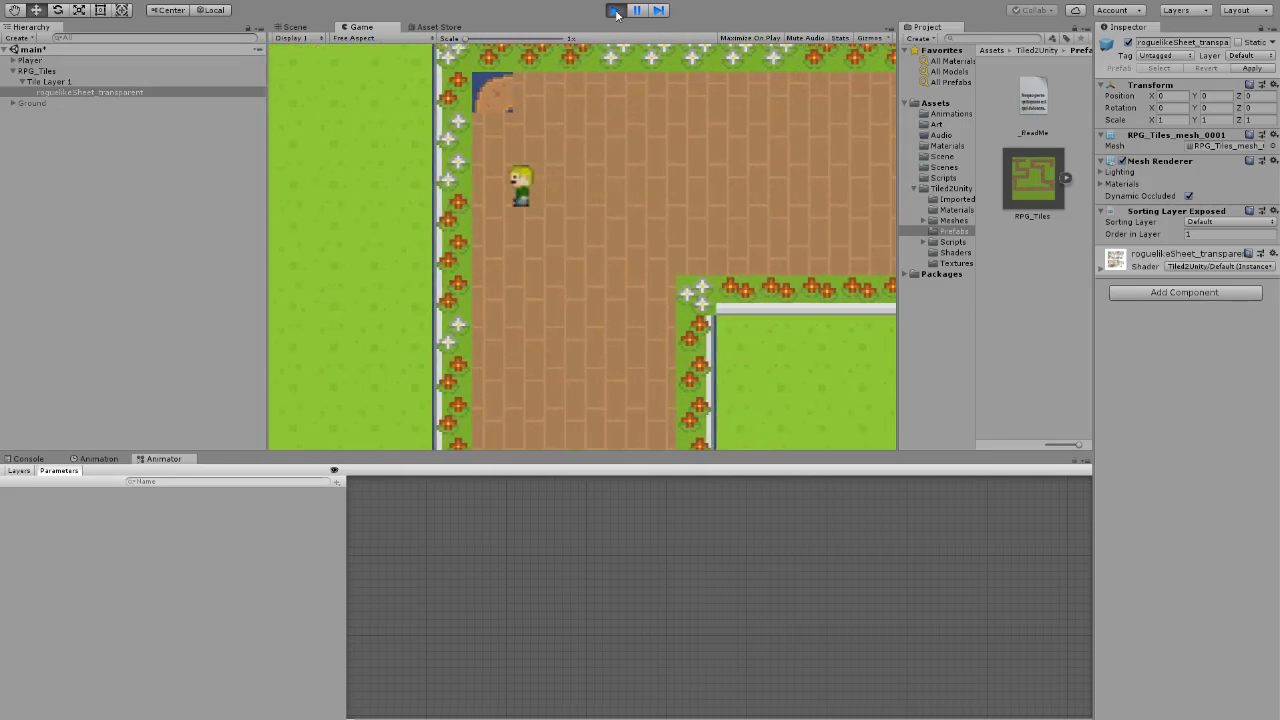
key(Right)
key(Left)
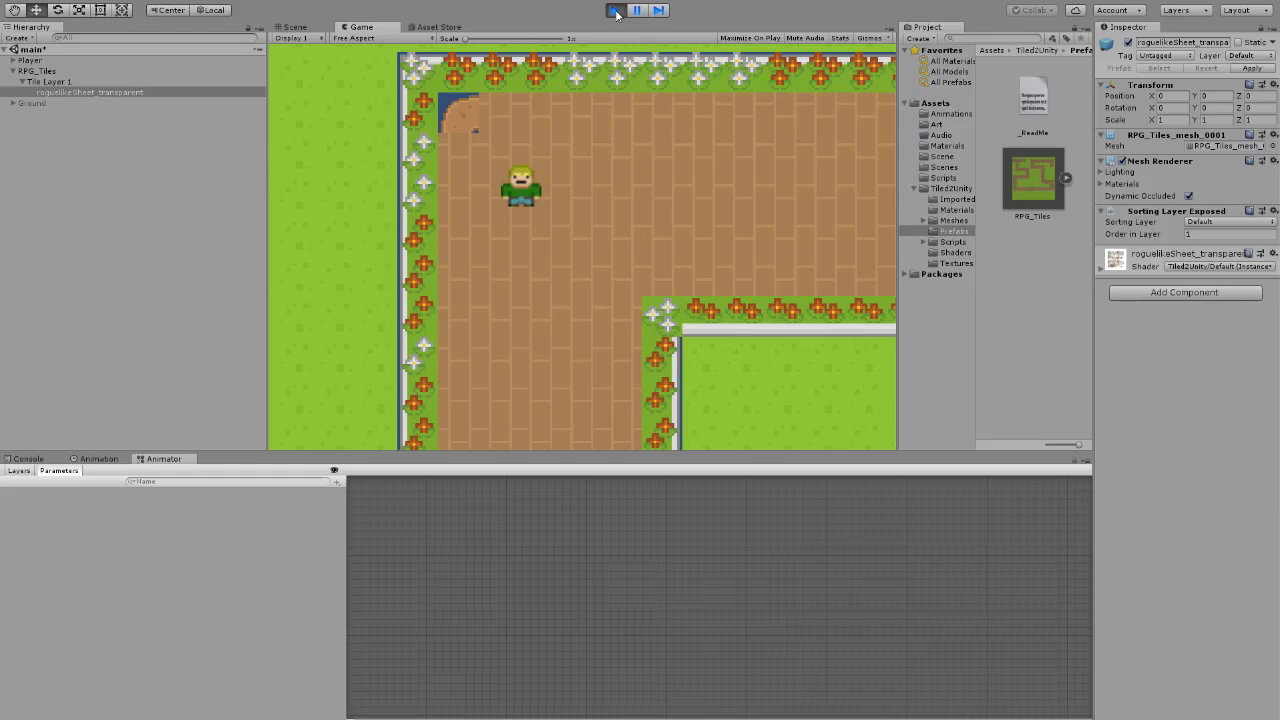
Step: Walk the player left along the path, up toward the flower bed, then down
key(Left)
key(Right)
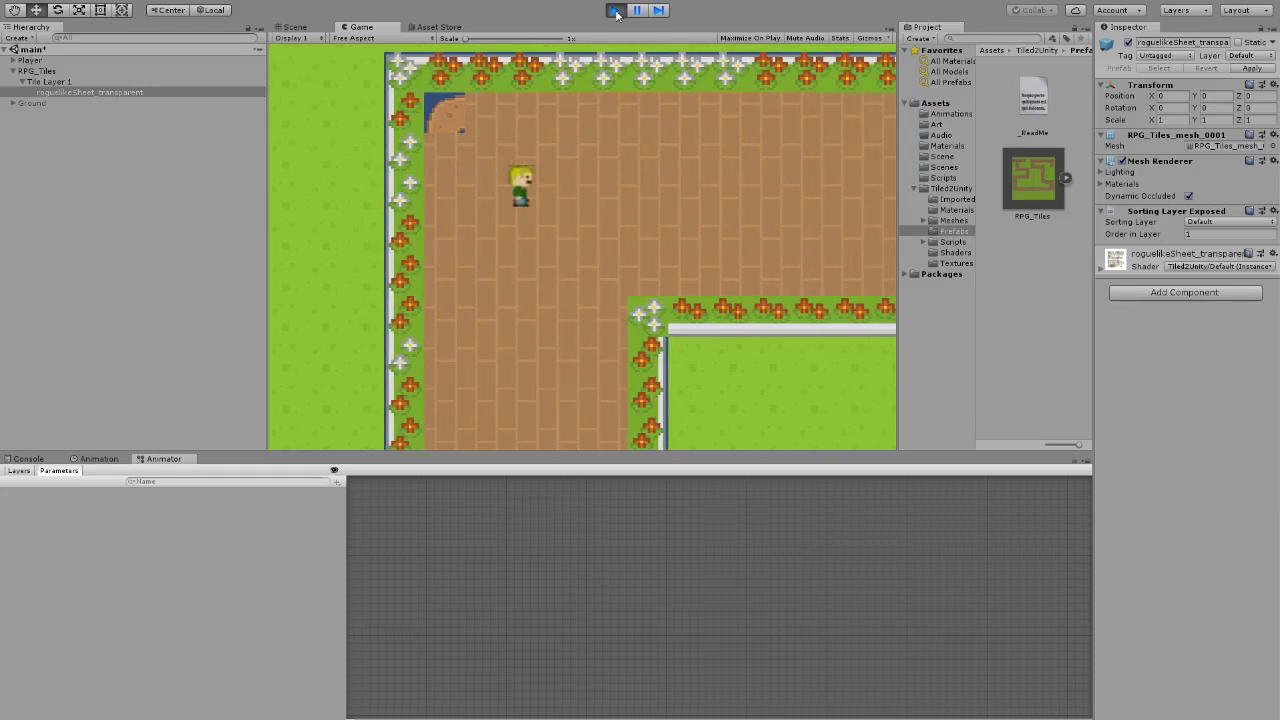
key(Left)
key(Left)
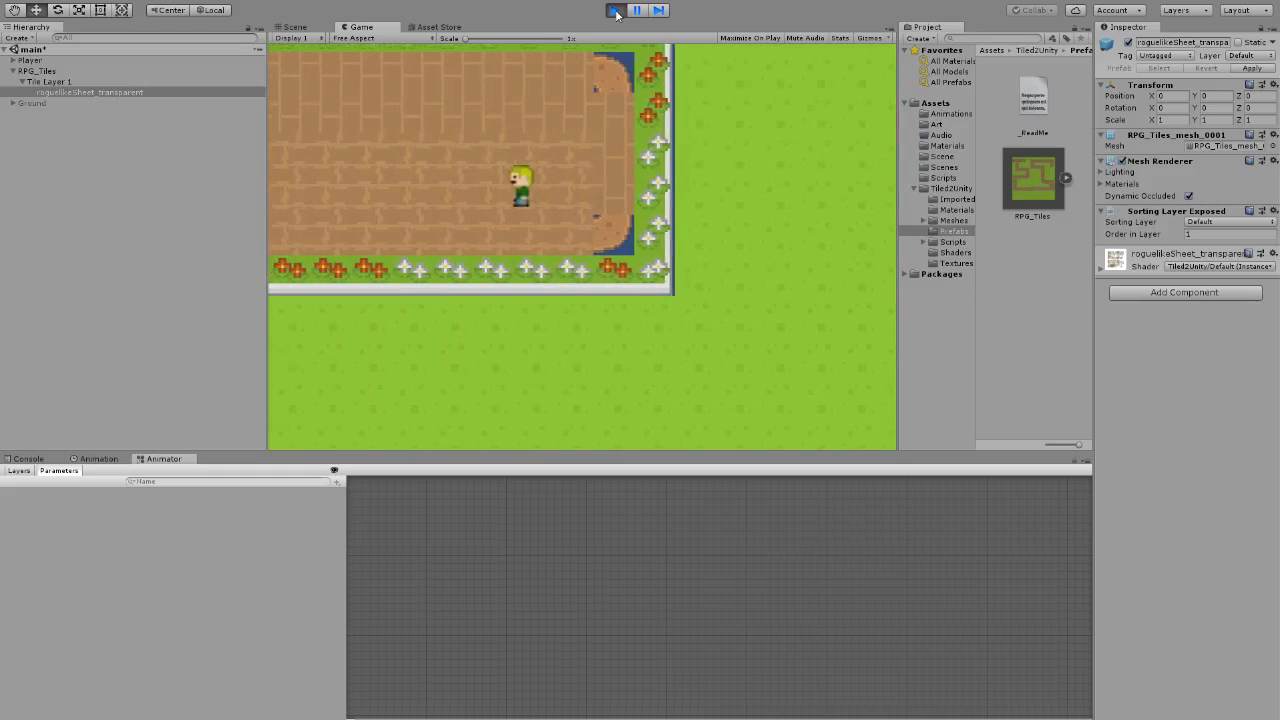
key(Up)
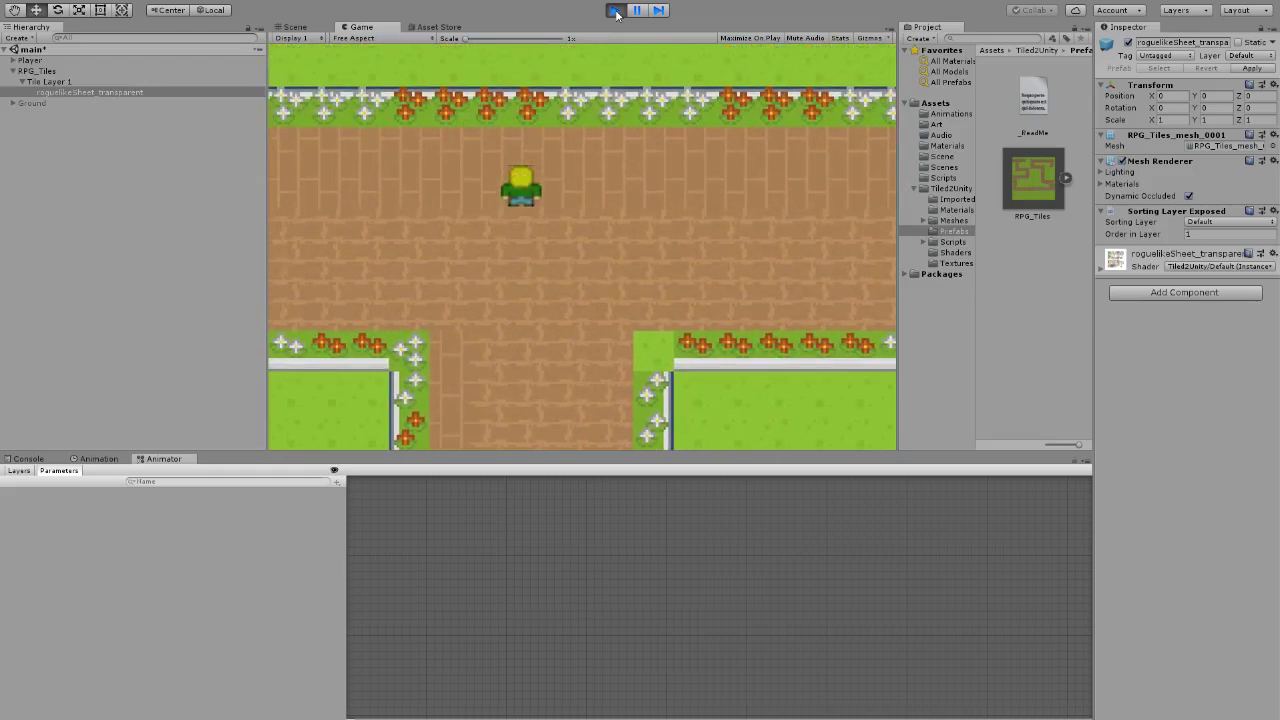
key(Left)
key(Down)
Step: Walk the player right to the junction, then turn them downward
key(Right)
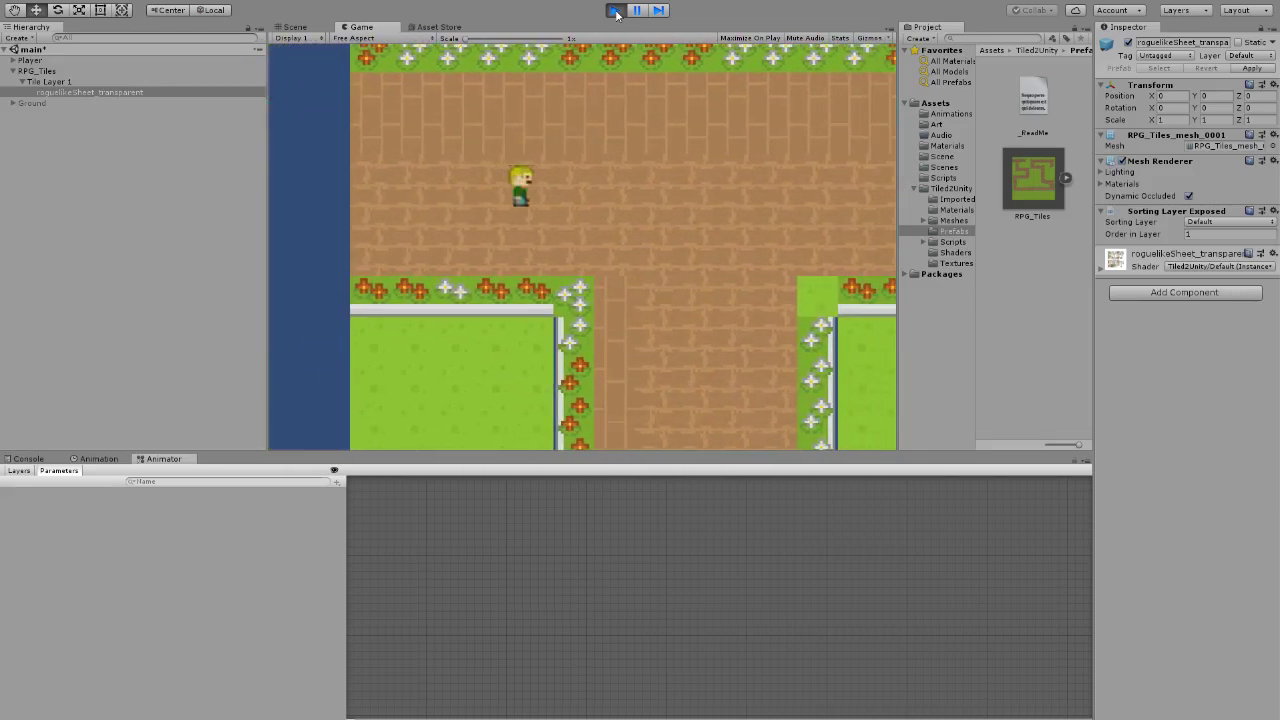
key(Left)
key(Right)
key(Up)
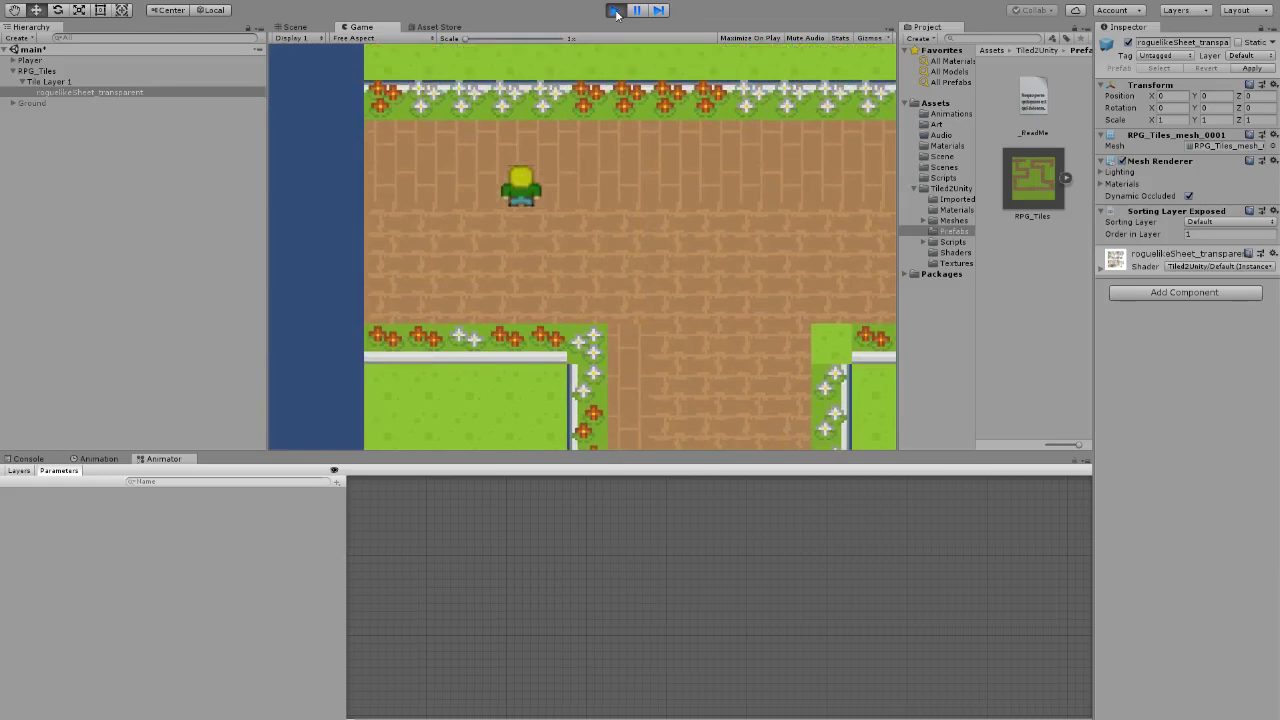
key(Down)
key(Right)
key(Right)
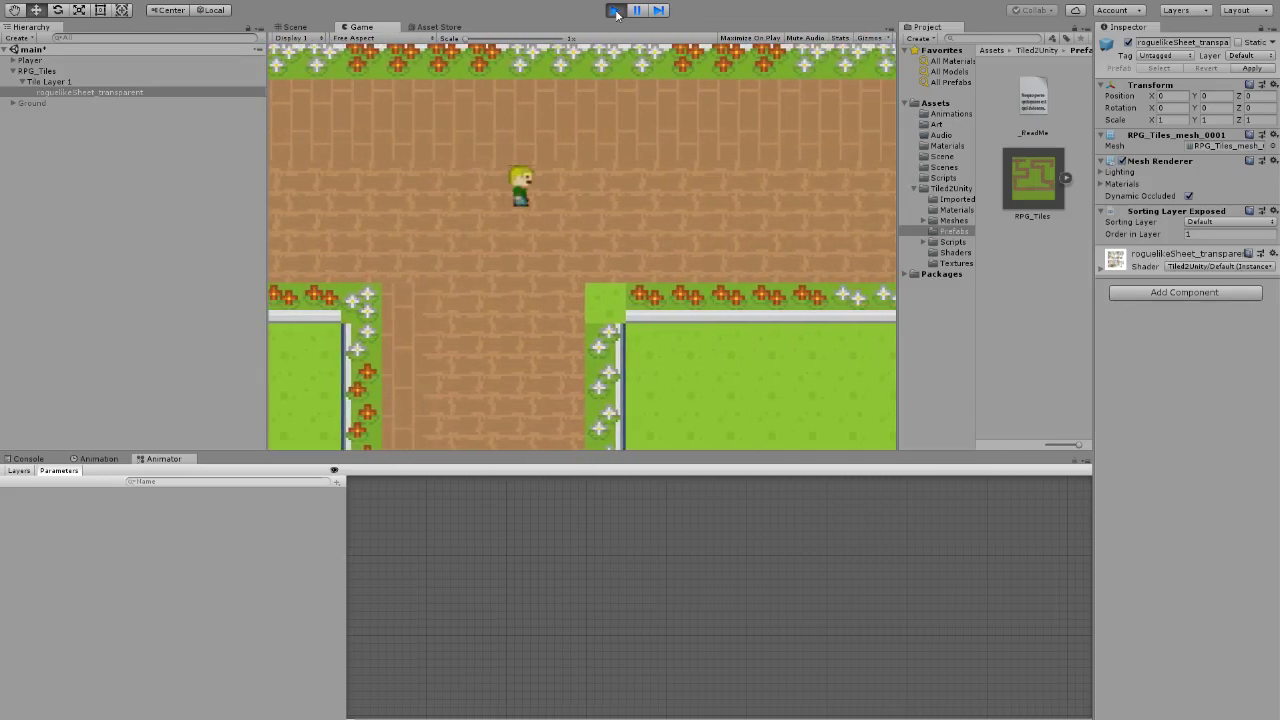
key(Left)
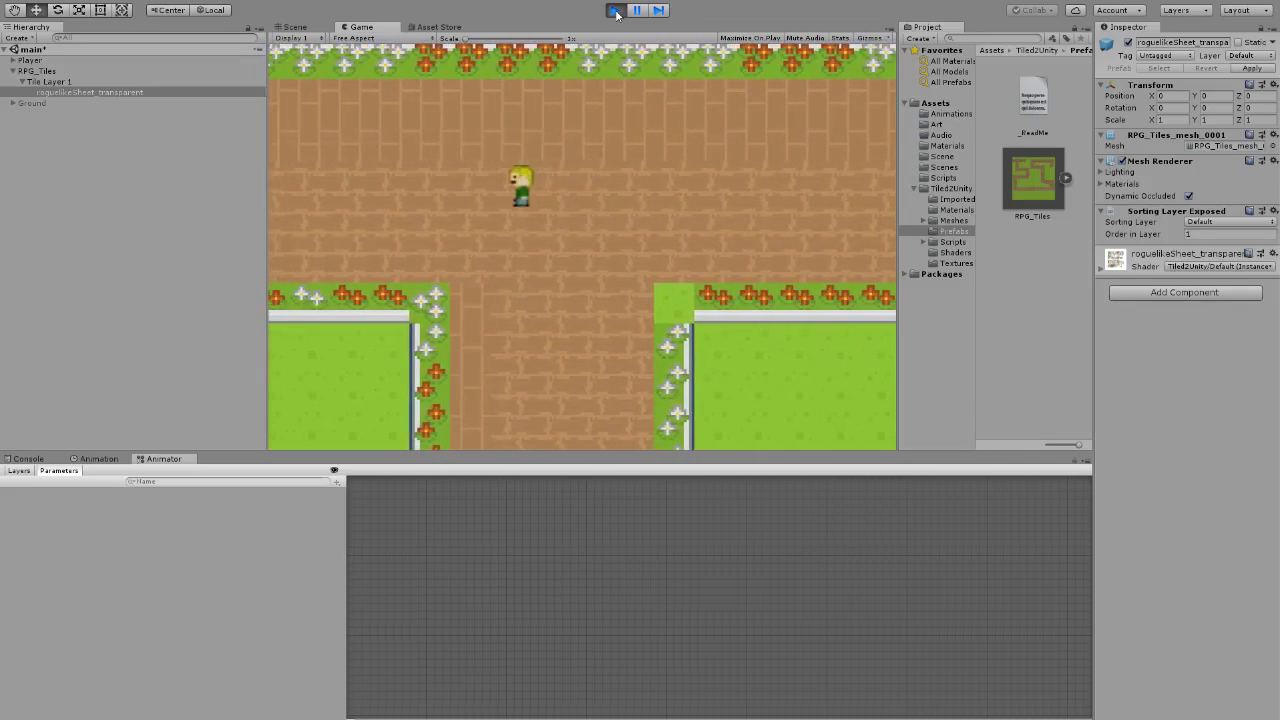
key(Right)
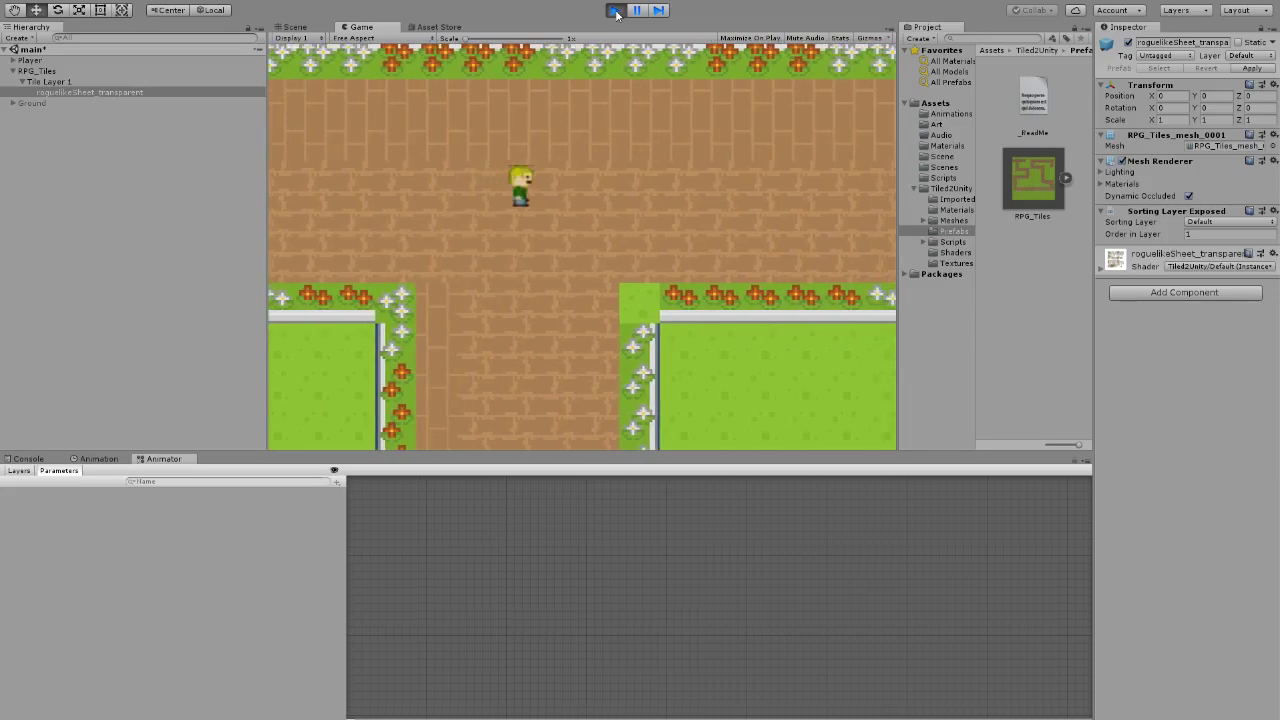
key(Down)
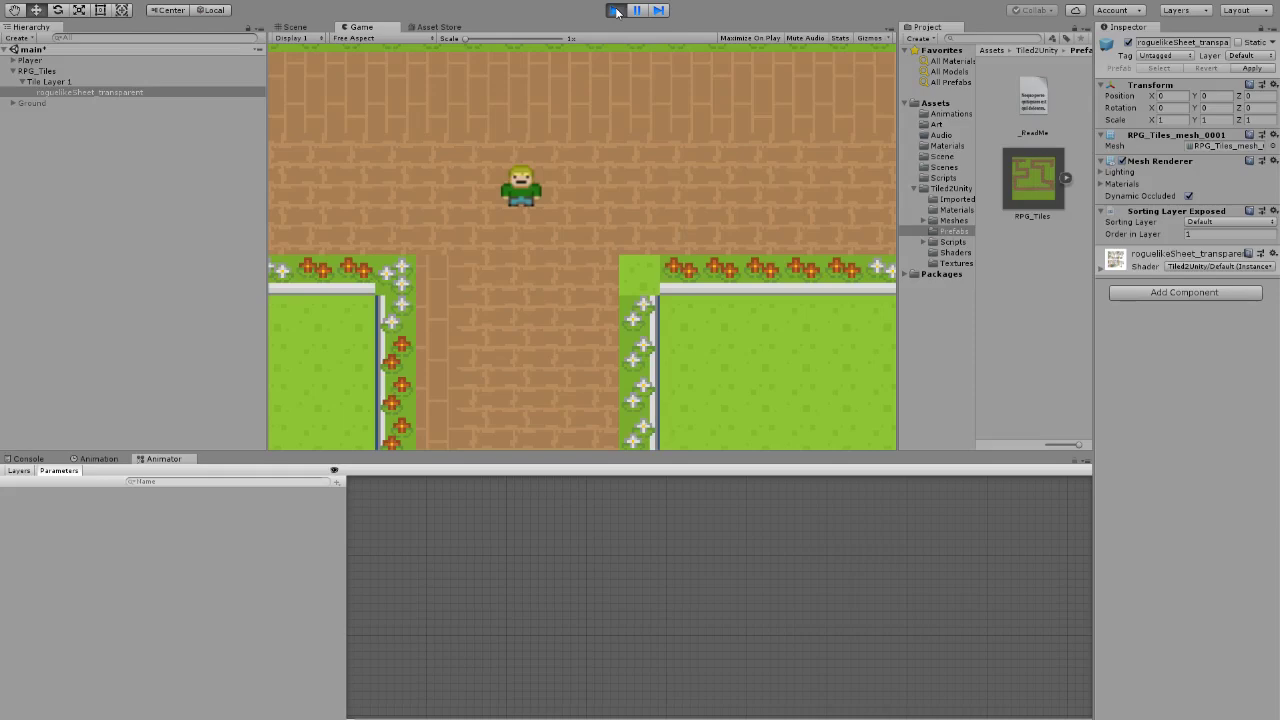
Step: Exit Play mode with the toolbar Play button to return to the Scene view
click(616, 11)
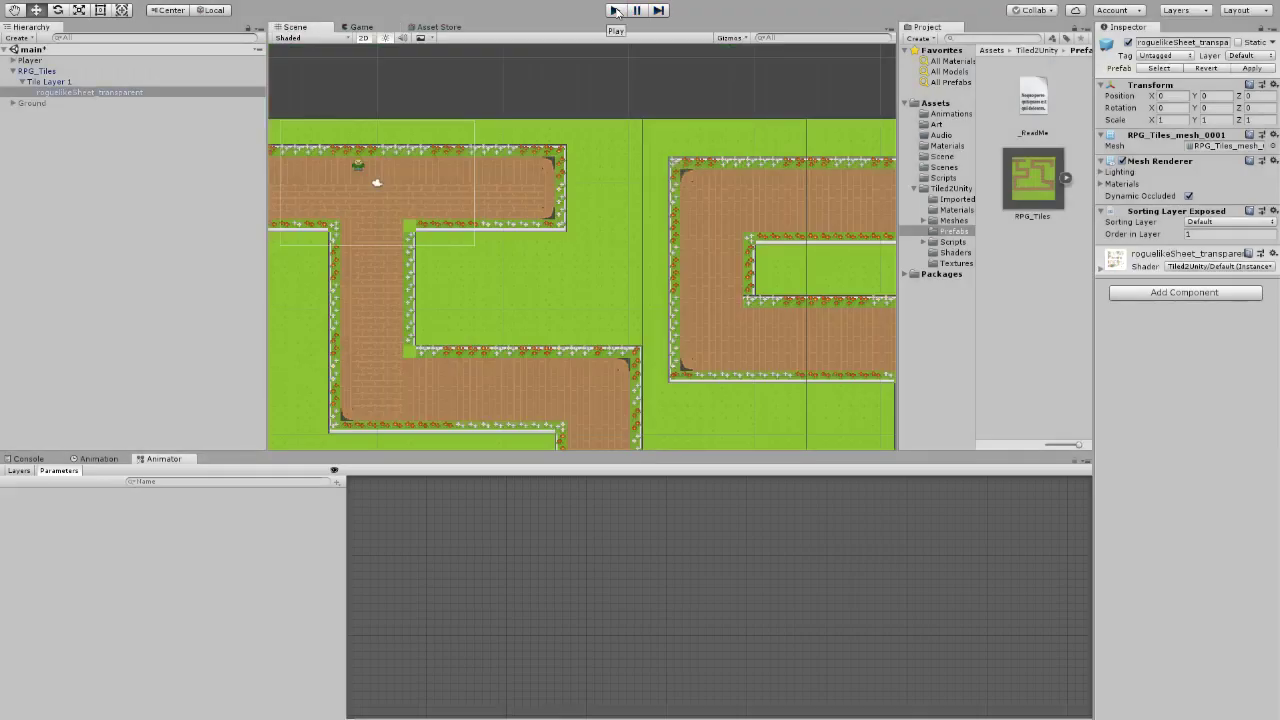